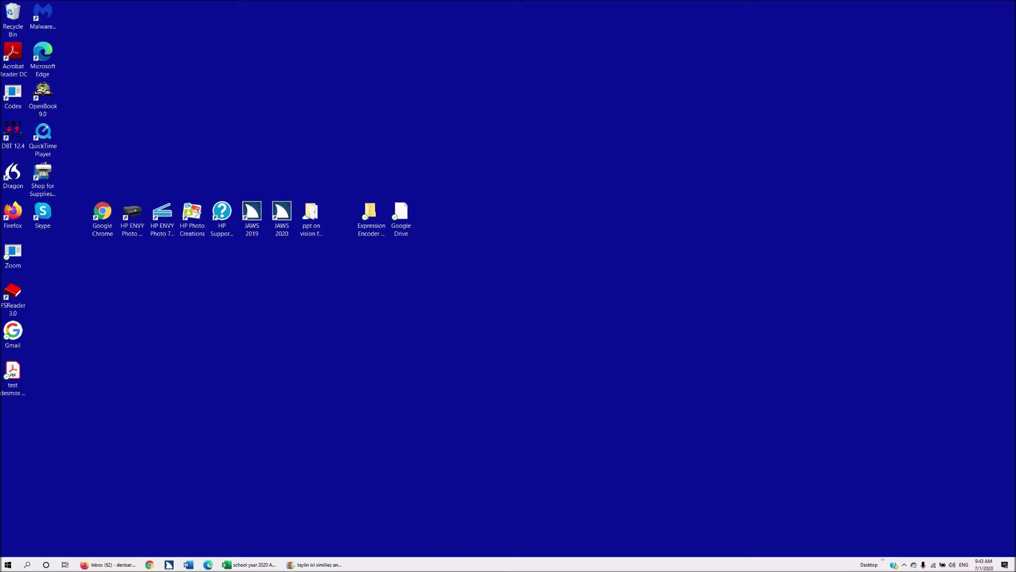
Bring up the Windows Run dialog with %appdata%\Microsoft\Templates in the Open box
{"action": "key", "text": "super+r"}
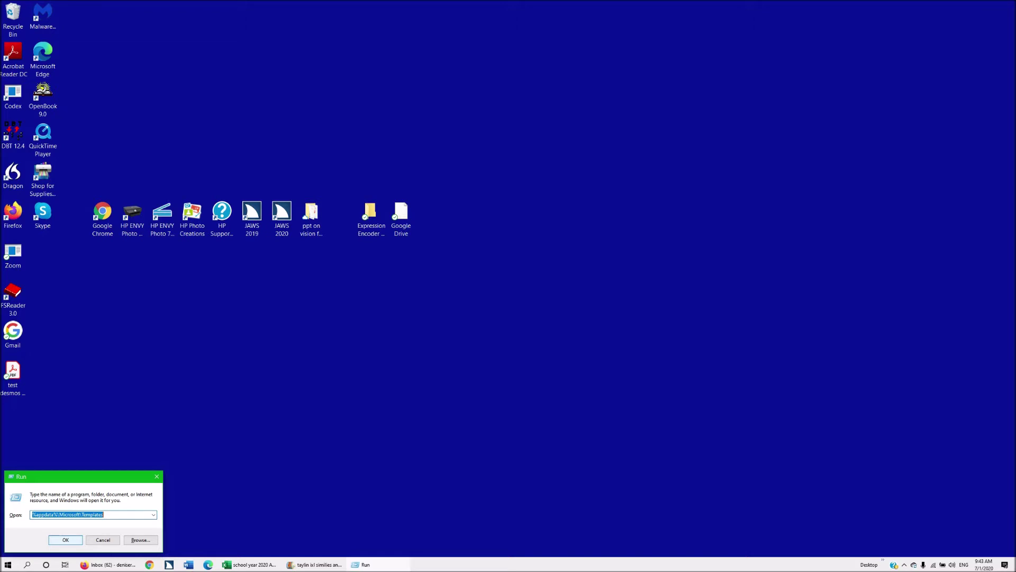
Run %appdata%\Microsoft\Templates to open the Templates folder in File Explorer
{"action": "key", "text": "Return"}
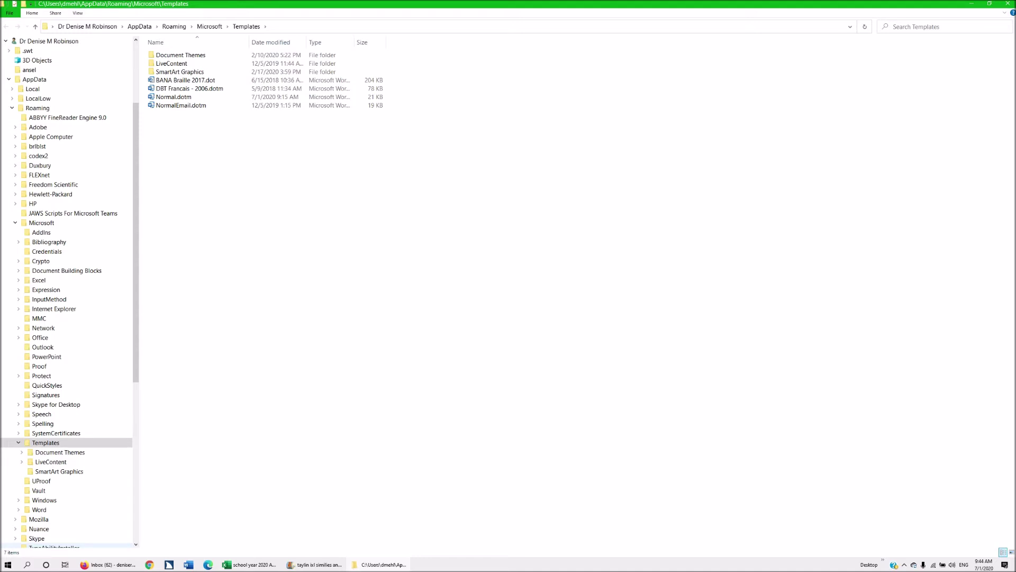
Delete Normal.dotm from the Templates folder and close File Explorer
{"action": "left_click", "coordinate": [174, 98]}
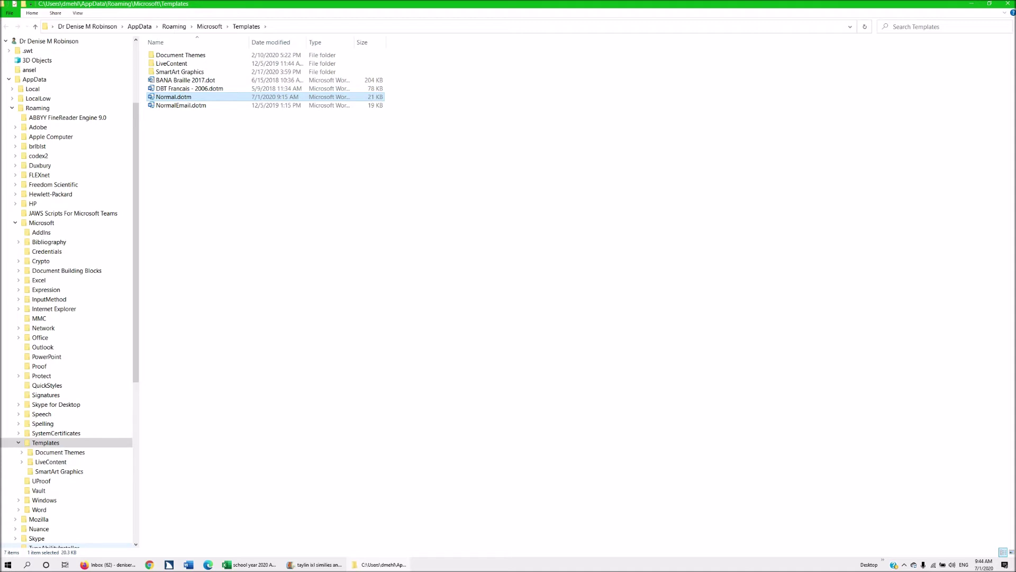
{"action": "key", "text": "Delete"}
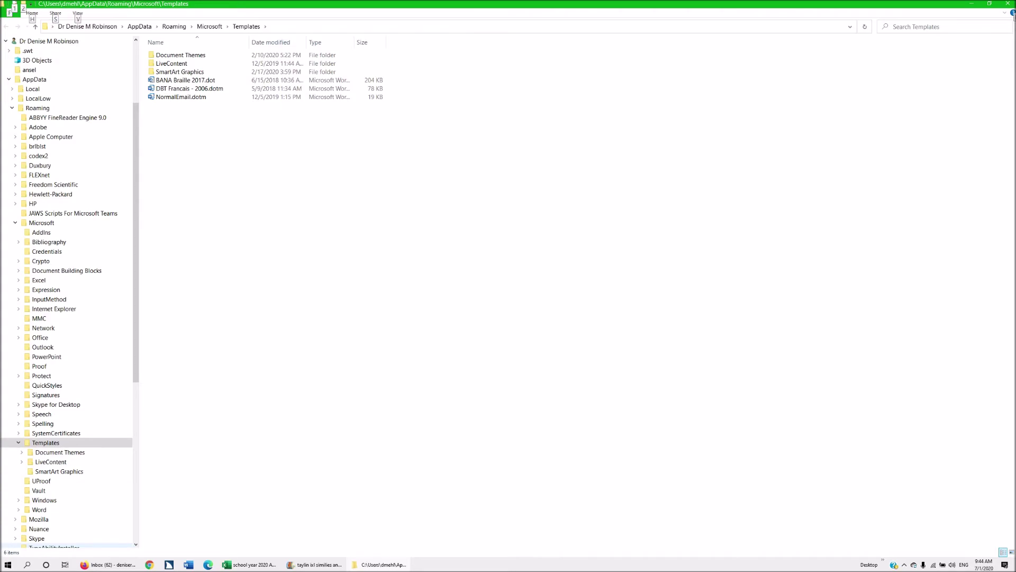
{"action": "key", "text": "alt+F4"}
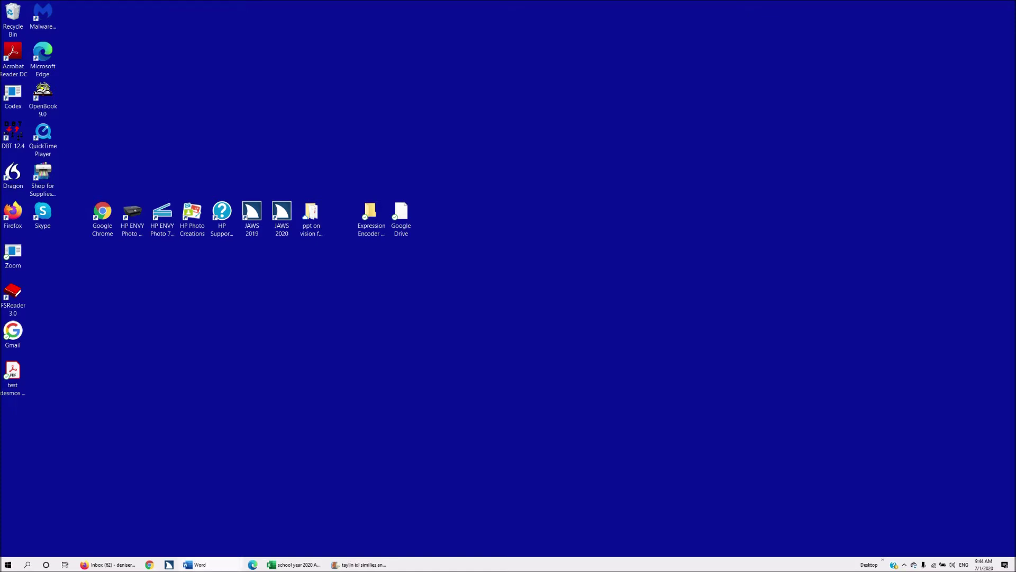
Create a new blank Word document, Document1
{"action": "key", "text": "Return"}
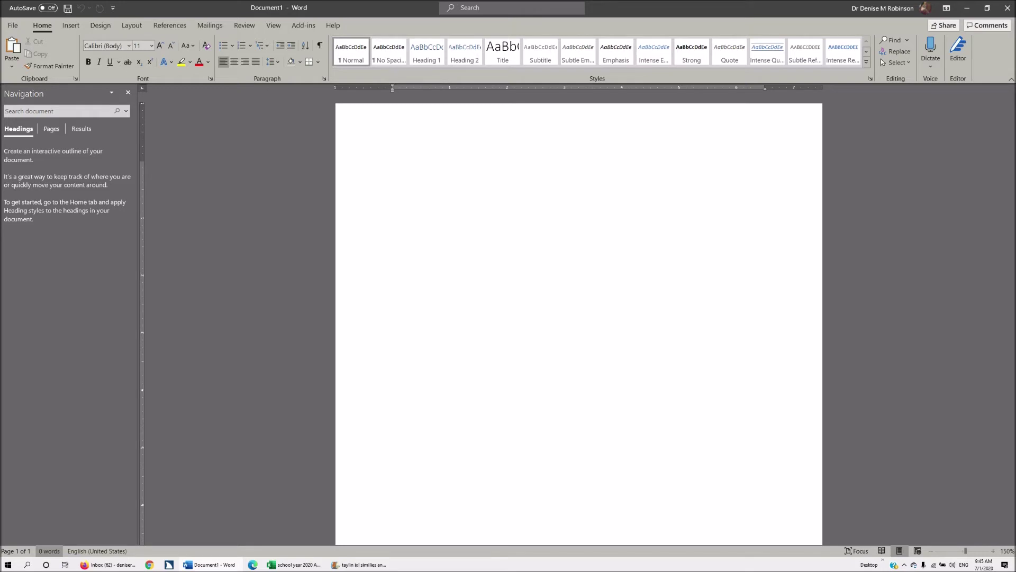
Make Times New Roman 12 pt the default font for all Normal.dotm-based documents
{"action": "key", "text": "ctrl+d"}
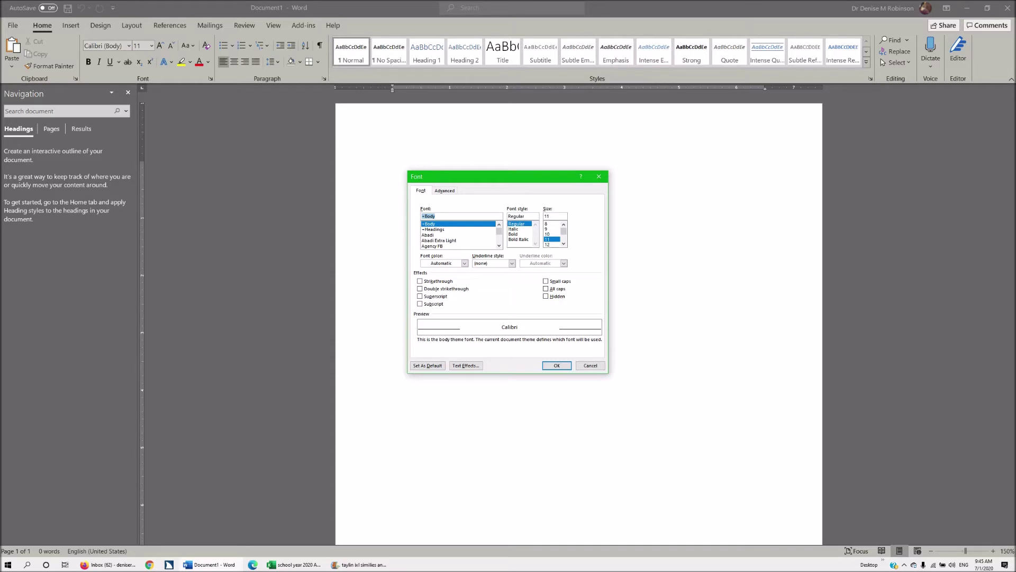
{"action": "type", "text": "tim"}
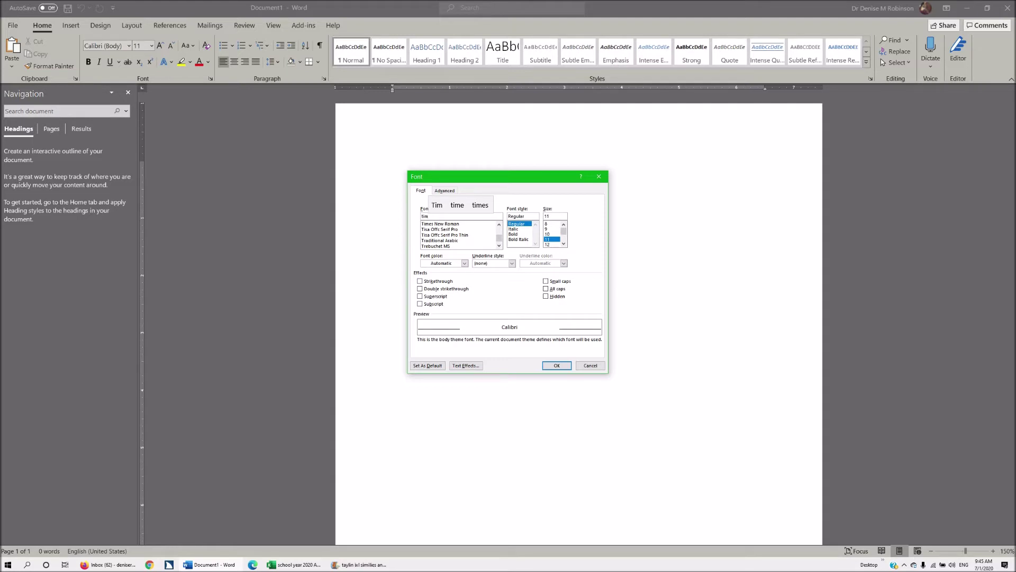
{"action": "left_click", "coordinate": [458, 224]}
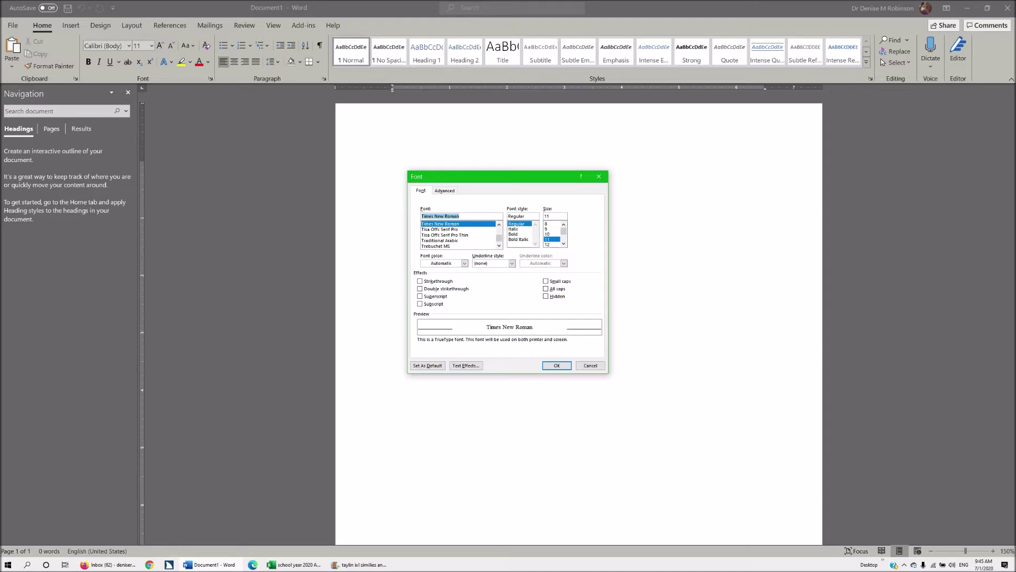
{"action": "key", "text": "Tab"}
{"action": "key", "text": "Tab"}
{"action": "type", "text": "12"}
{"action": "key", "text": "alt+d"}
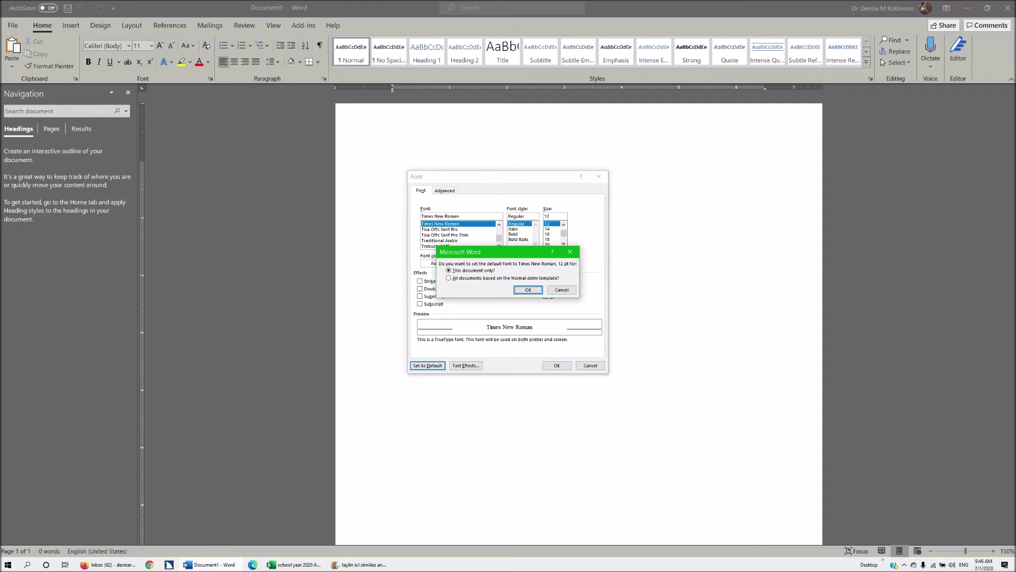
{"action": "left_click", "coordinate": [449, 279]}
Confirm the font default, then set paragraph spacing After to 0 pt and line spacing to Single
{"action": "key", "text": "Return"}
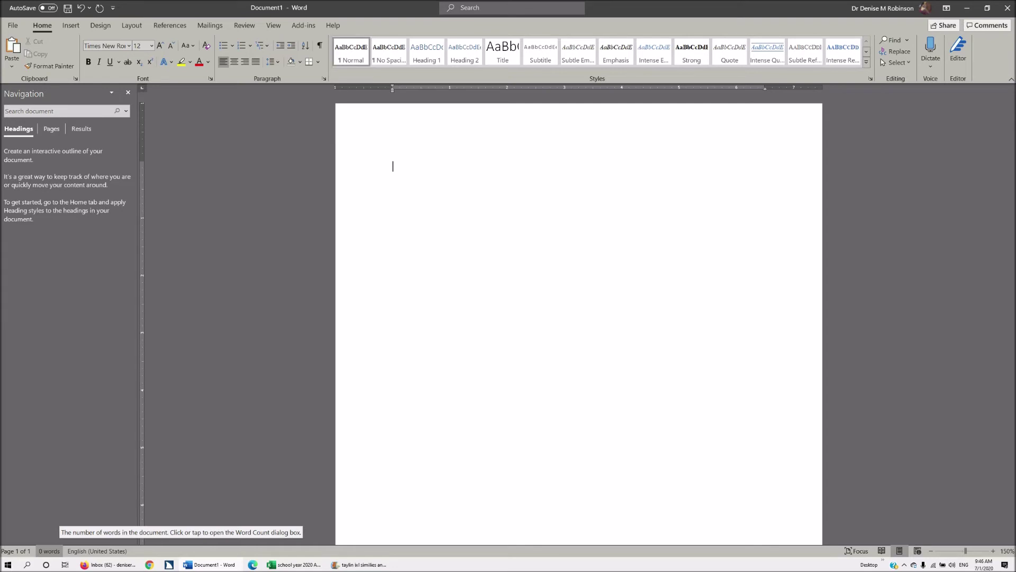
{"action": "key", "text": "alt"}
{"action": "key", "text": "o"}
{"action": "key", "text": "p"}
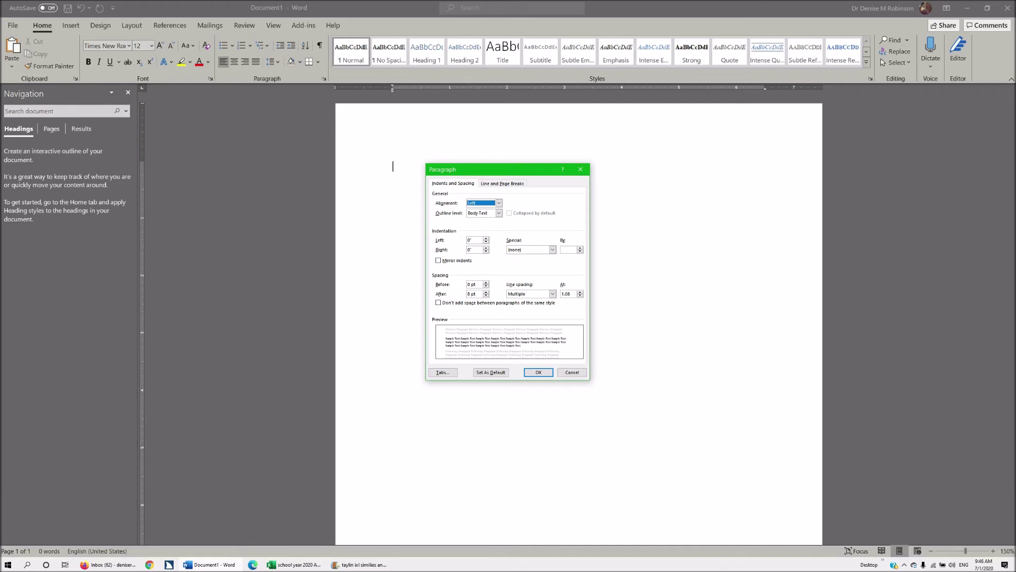
{"action": "left_click", "coordinate": [471, 294]}
{"action": "type", "text": "0"}
{"action": "key", "text": "Tab"}
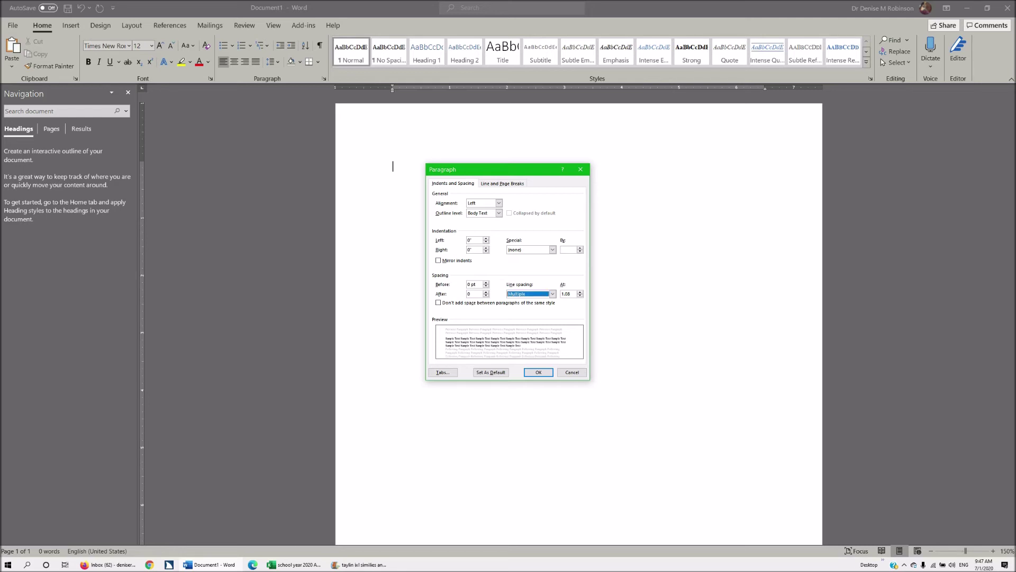
{"action": "key", "text": "alt+Down"}
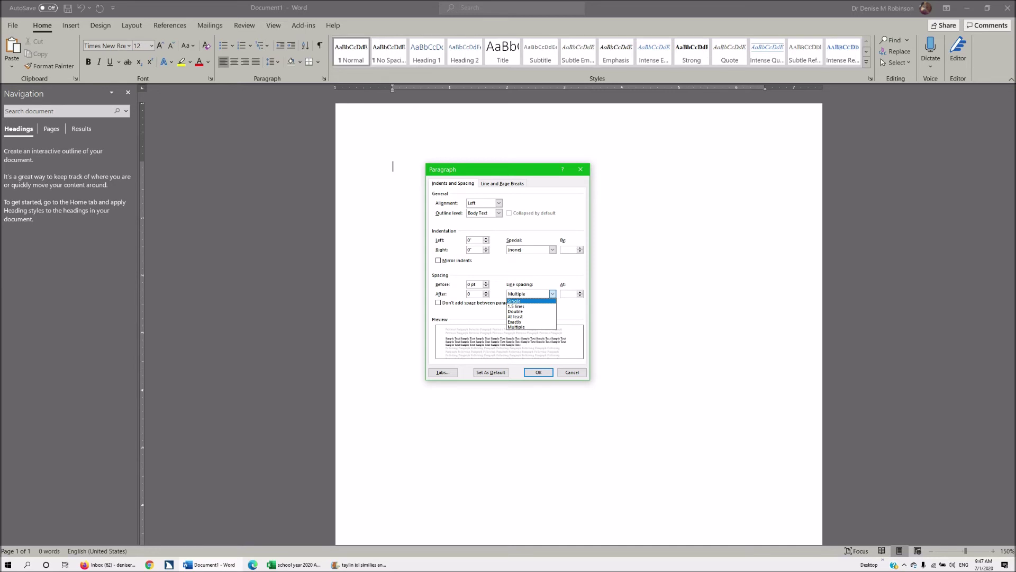
{"action": "key", "text": "Return"}
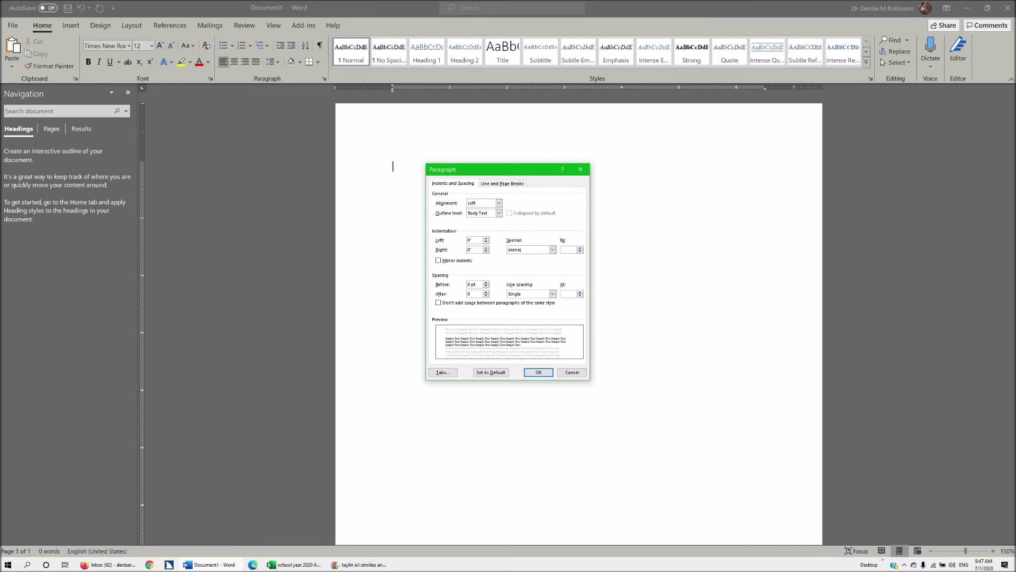
Save these paragraph settings as the default for all Normal.dotm documents
{"action": "key", "text": "alt+d"}
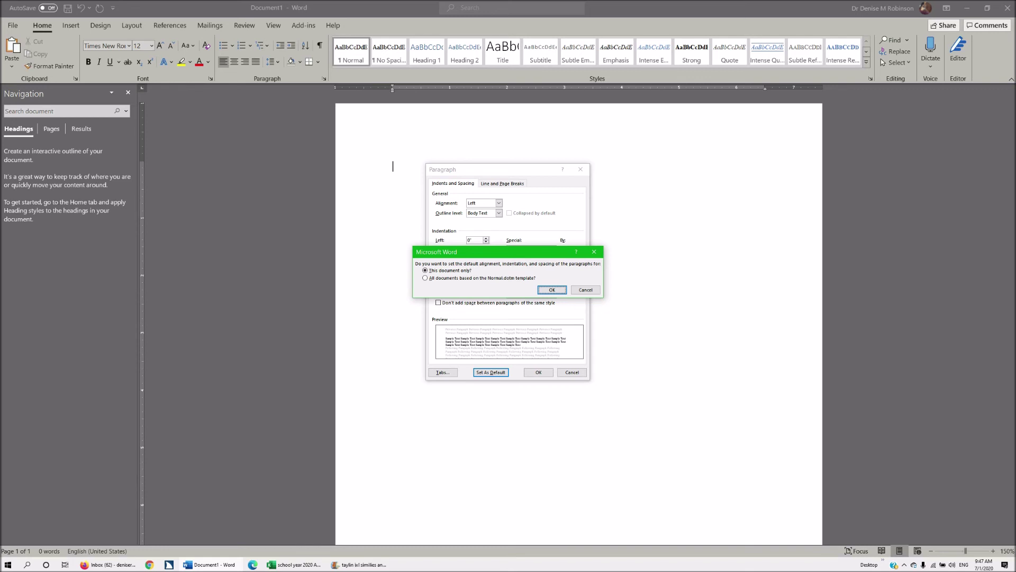
{"action": "key", "text": "alt+a"}
{"action": "key", "text": "Return"}
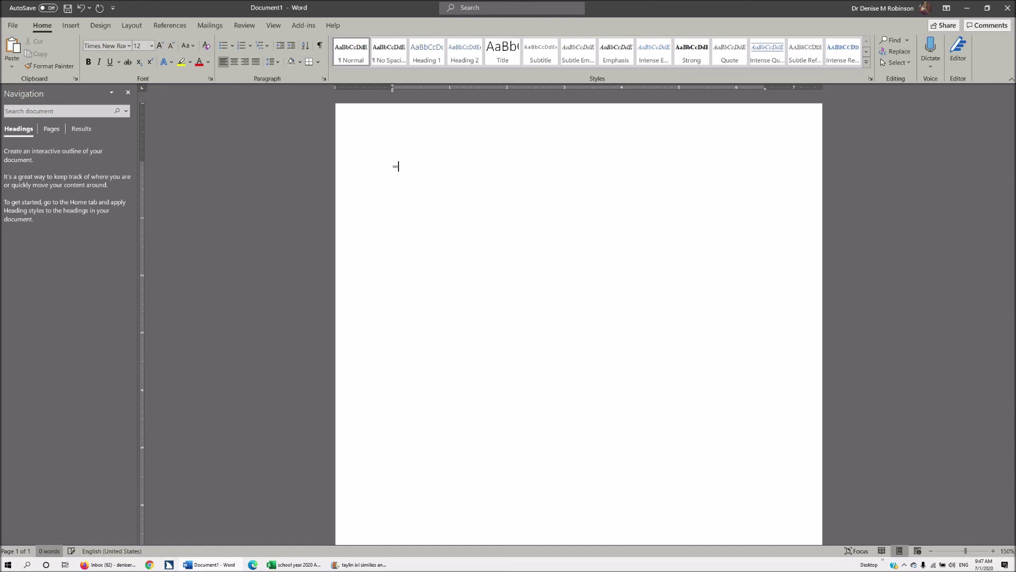
Insert five paragraphs of =rand() sample text and double-space the whole document
{"action": "type", "text": "=rand"}
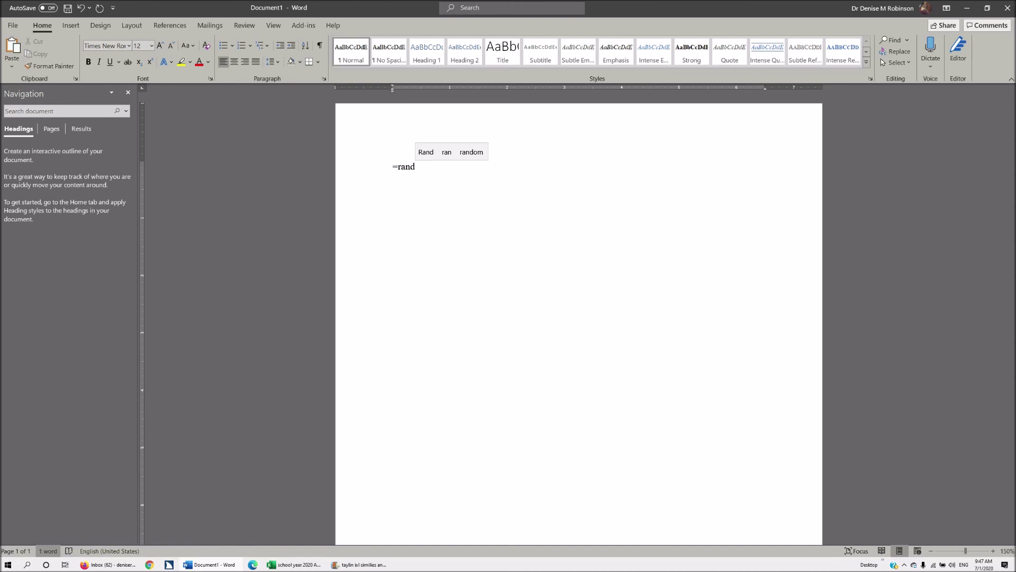
{"action": "type", "text": "()"}
{"action": "key", "text": "Return"}
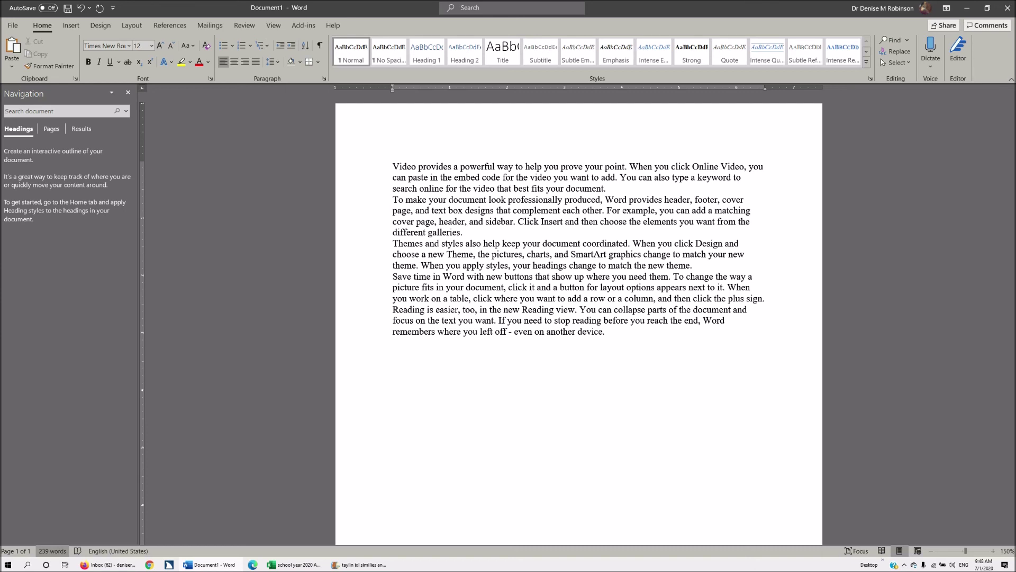
{"action": "key", "text": "ctrl+a"}
{"action": "key", "text": "ctrl+2"}
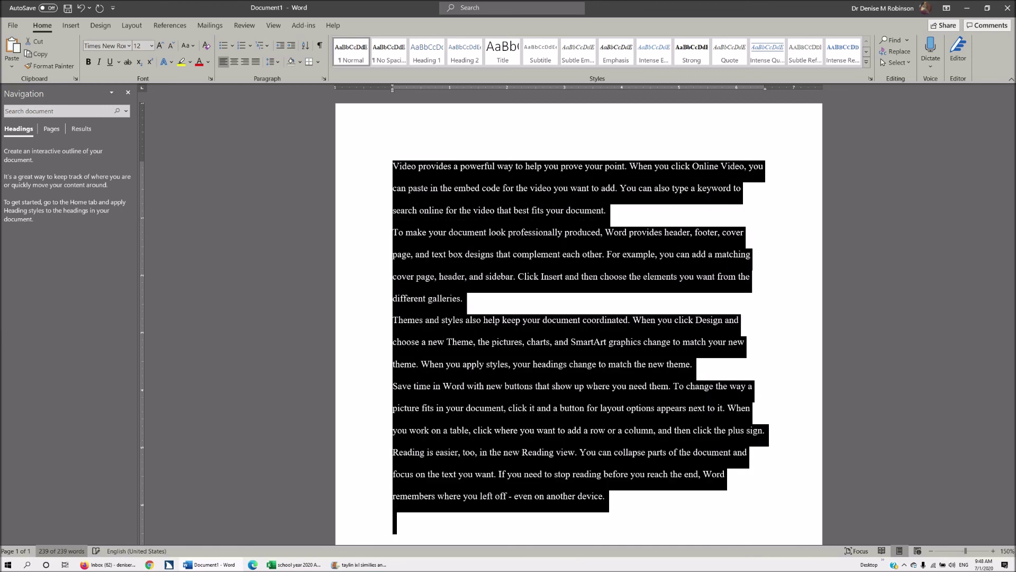